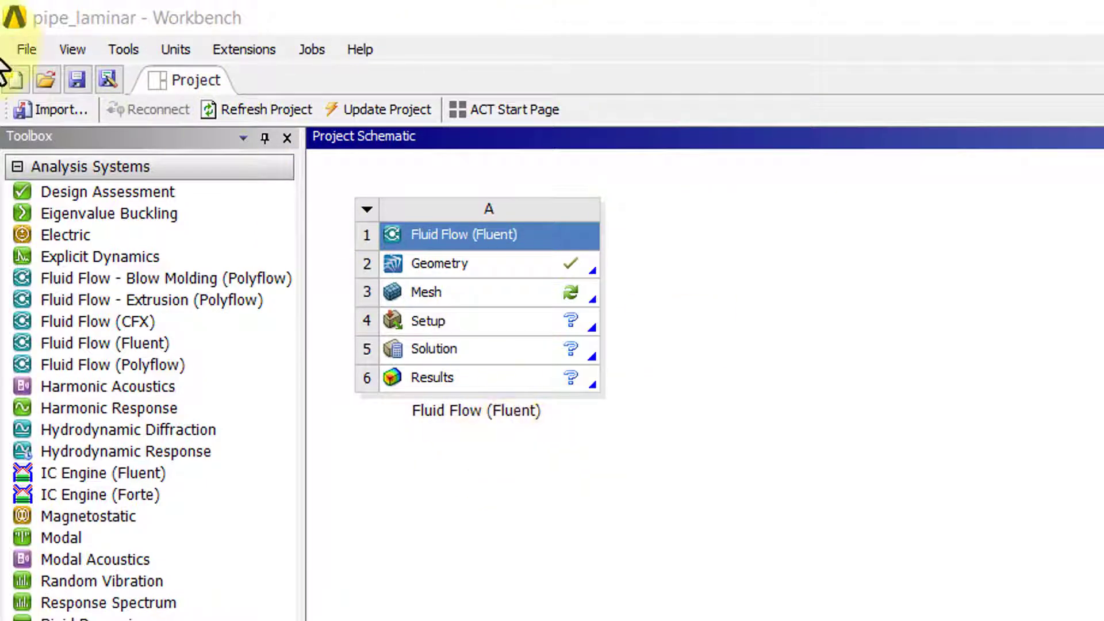
Save the current pipe_laminar project from the File menu.
left_click(26, 49)
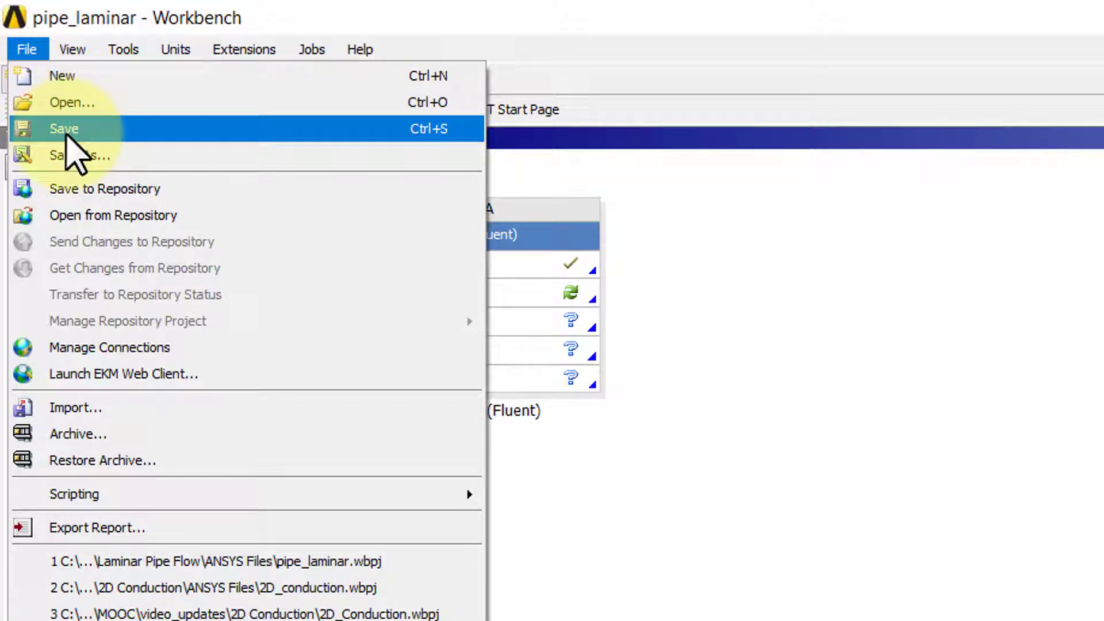
left_click(74, 138)
left_click(73, 49)
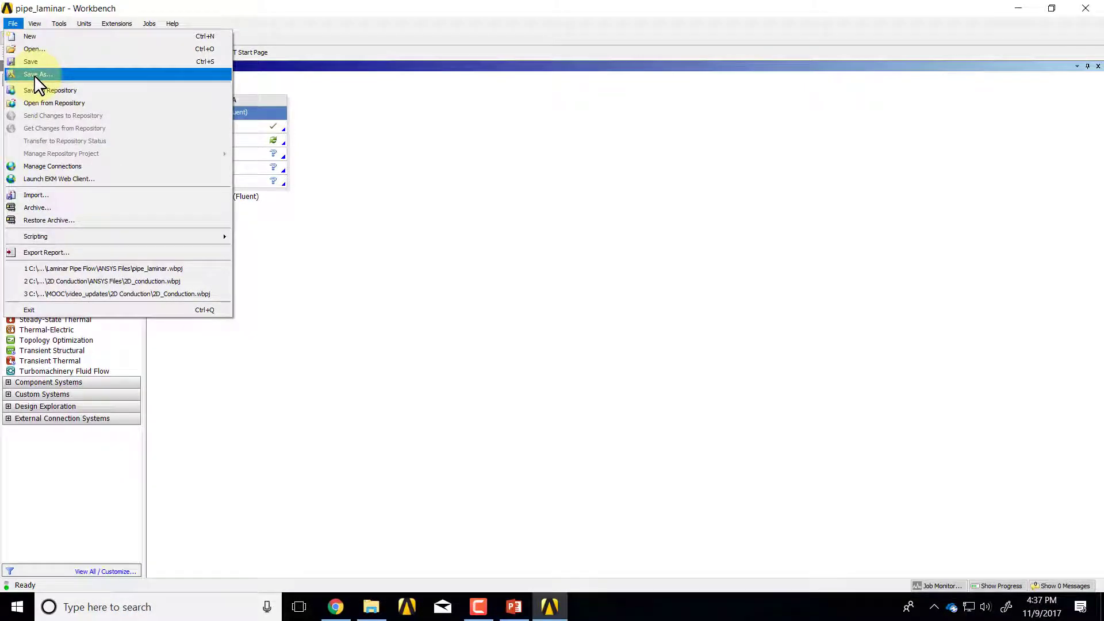
Save the project as pipe_laminar in ANSYS Files, overwriting the existing project file.
left_click(34, 76)
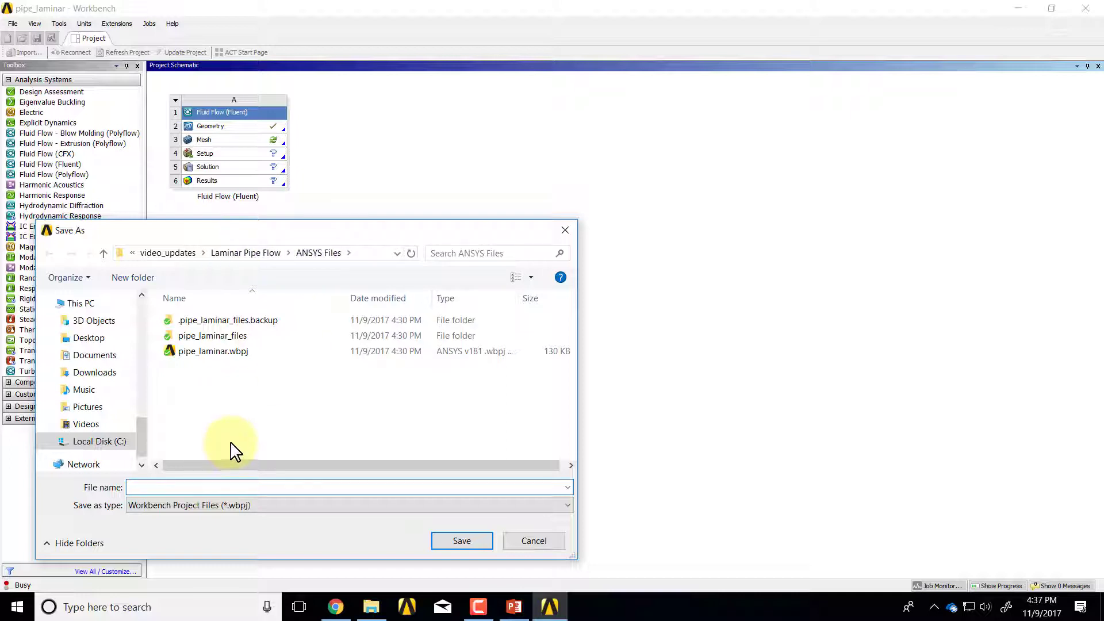
left_click(192, 488)
type("p")
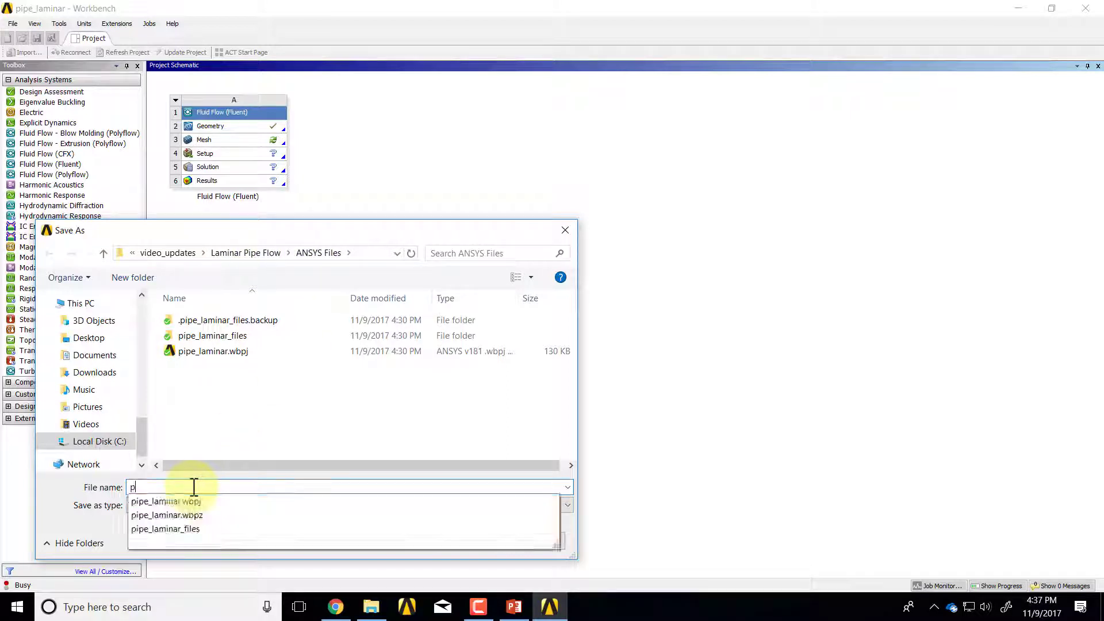
type("ipe_lam")
type("inar")
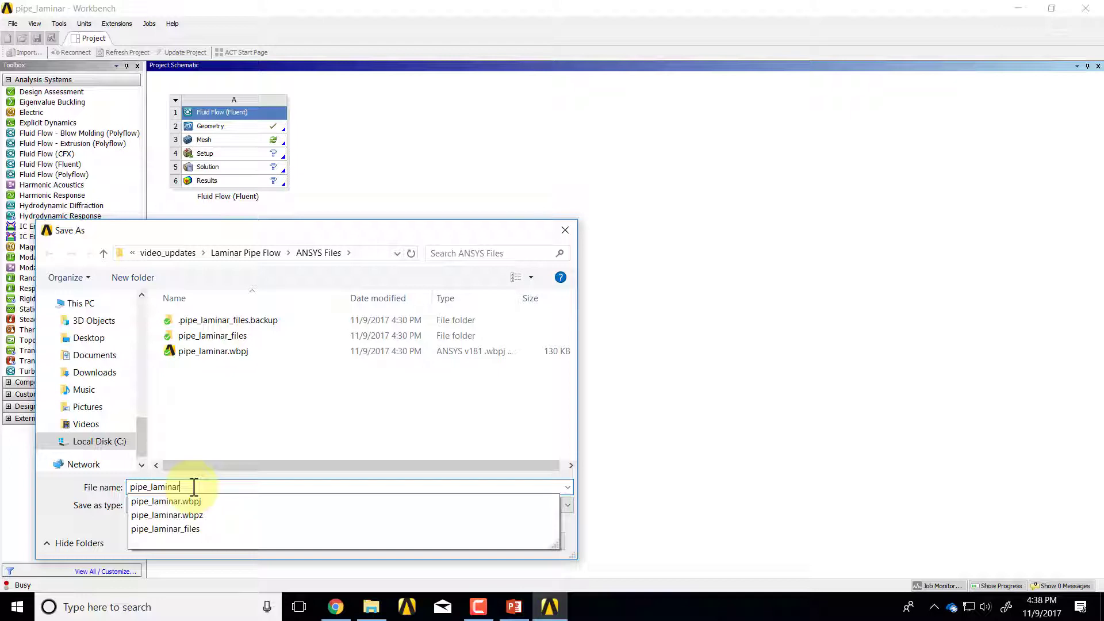
key("Return")
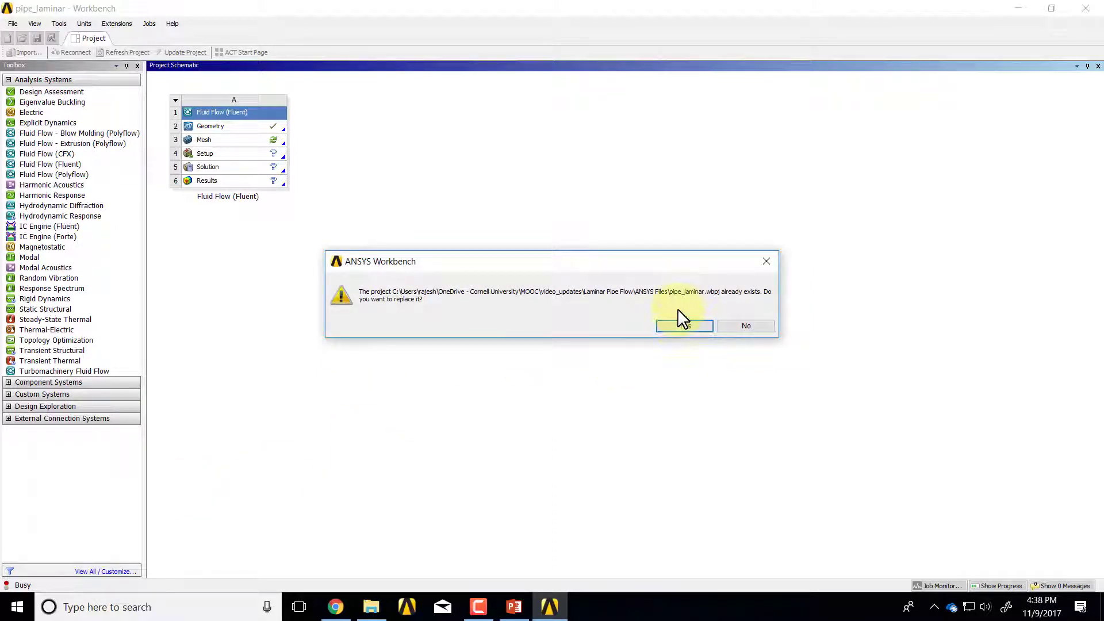
left_click(682, 328)
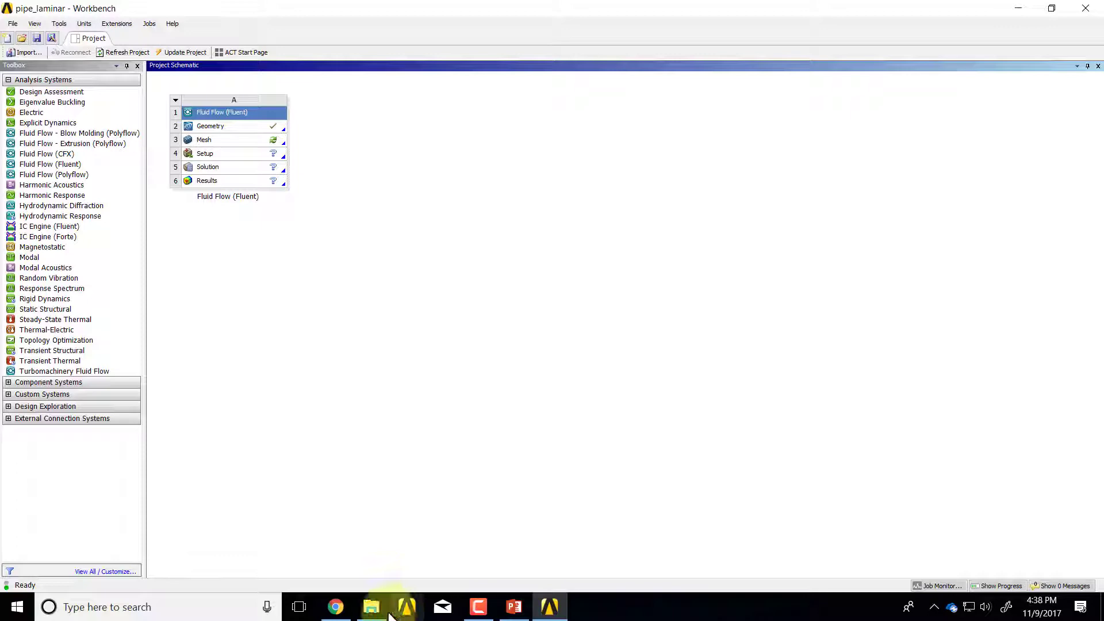
Check the pipe_laminar_files folder contents in File Explorer, then return to ANSYS Files.
left_click(371, 607)
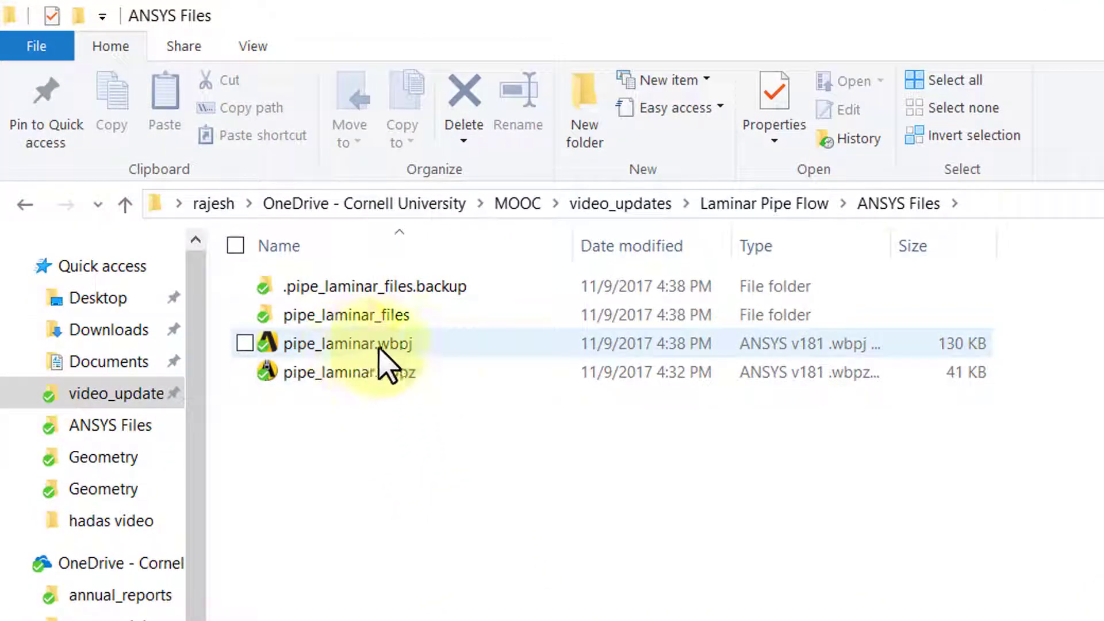
mouse_move(346, 315)
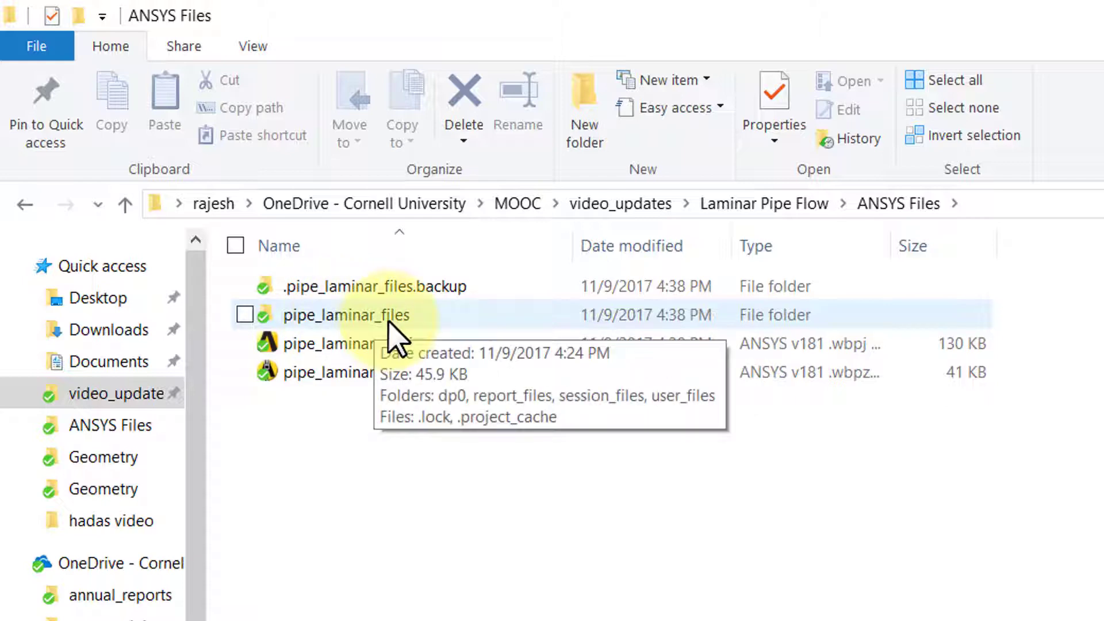
double_click(406, 332)
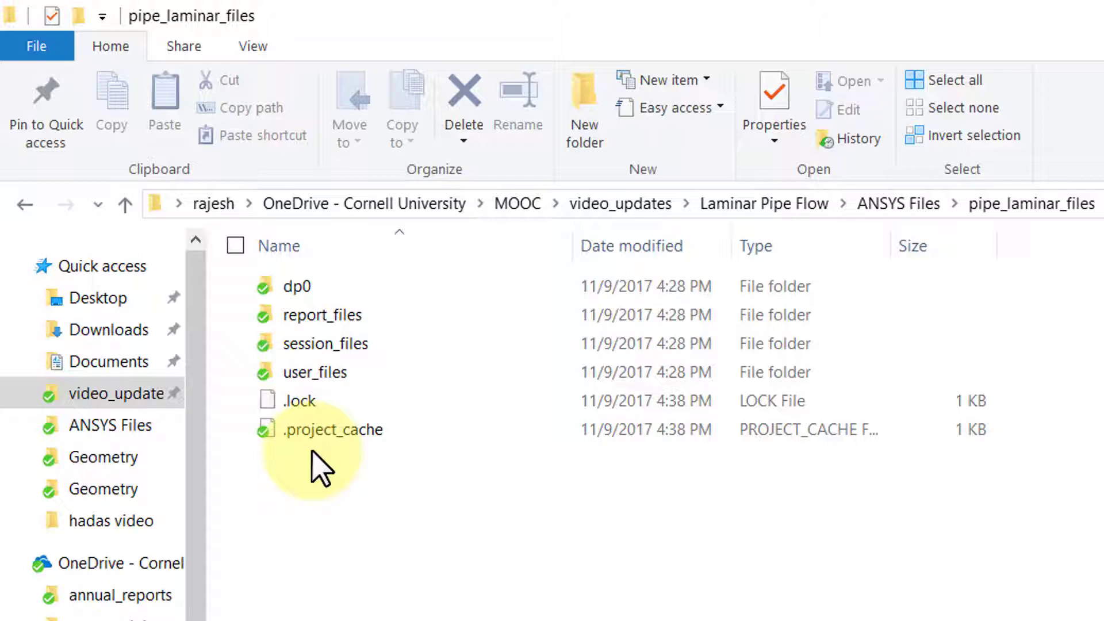
left_click(901, 207)
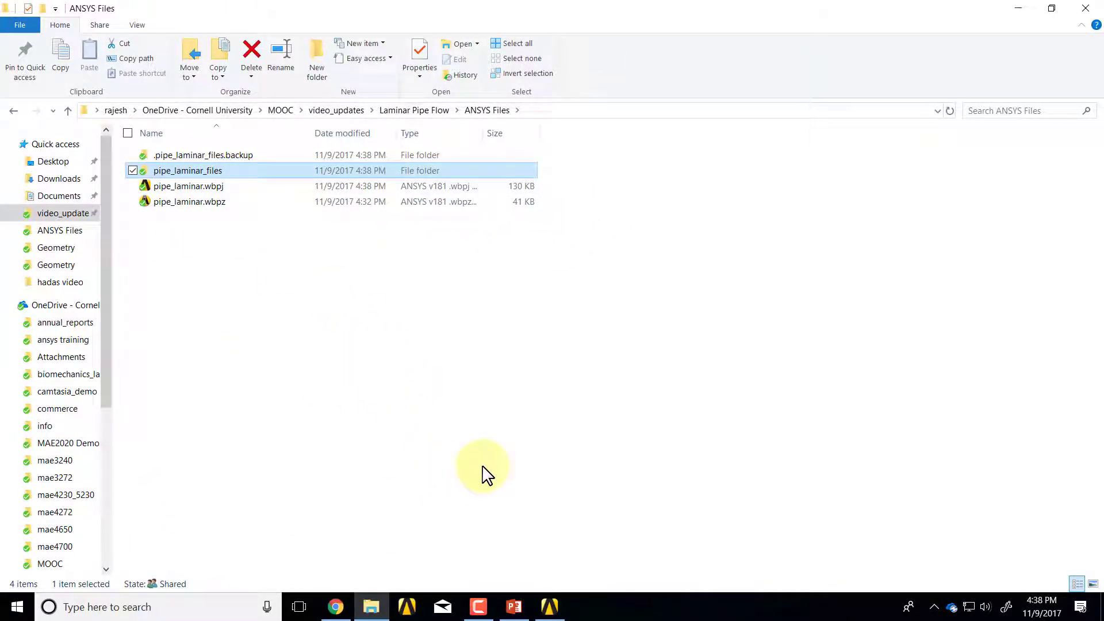
Archive the Workbench project as pipe_laminar.wbpz, replacing the existing archive.
left_click(551, 607)
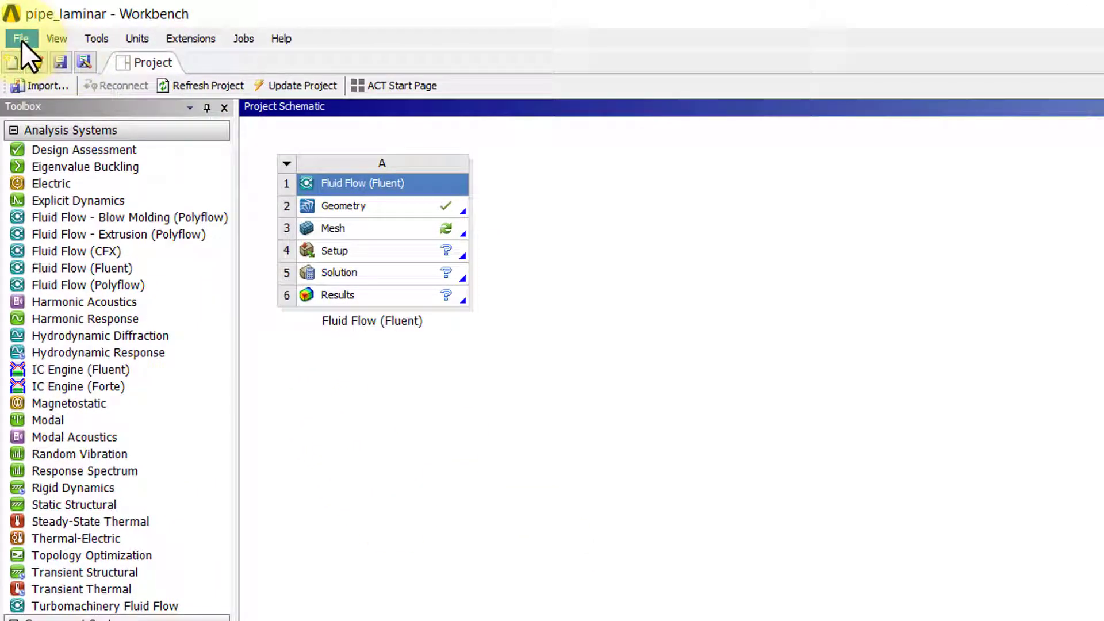
left_click(22, 40)
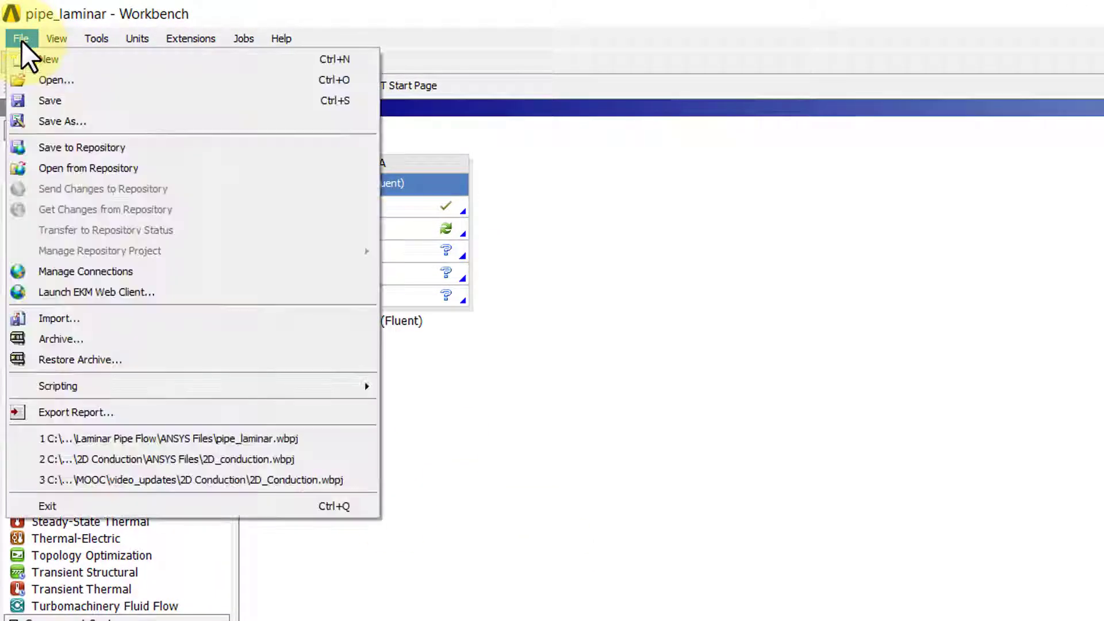
left_click(85, 343)
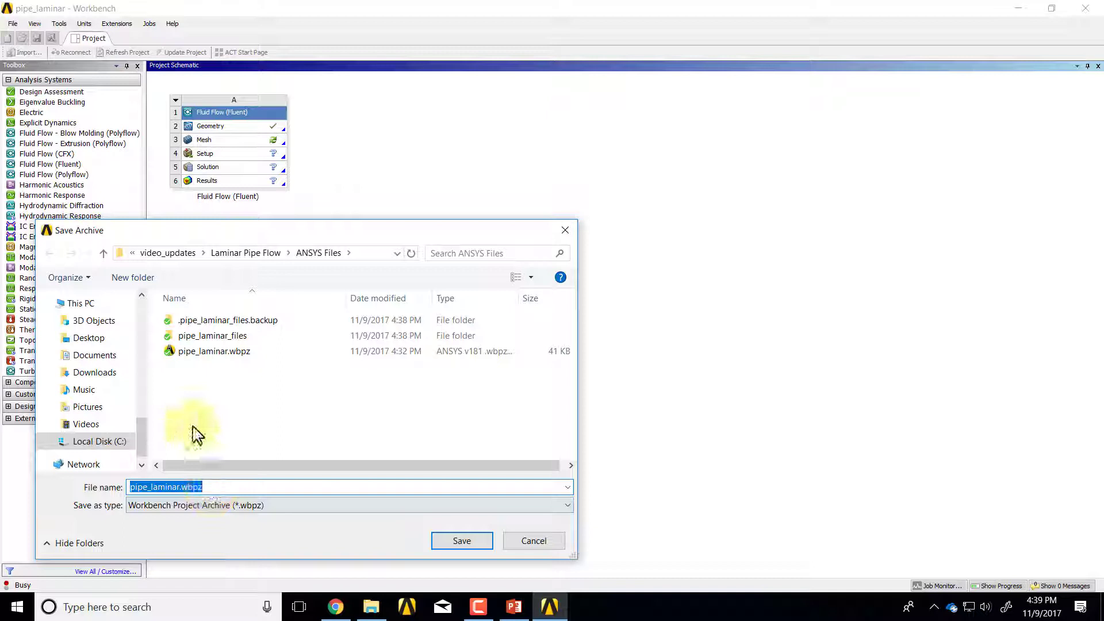
left_click(462, 541)
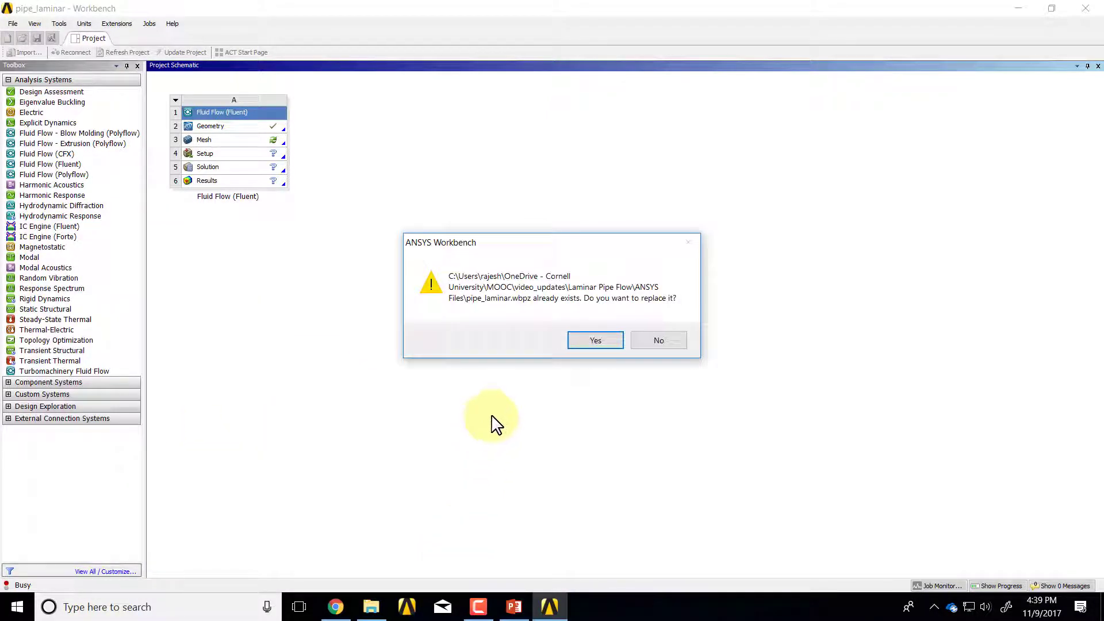
left_click(604, 341)
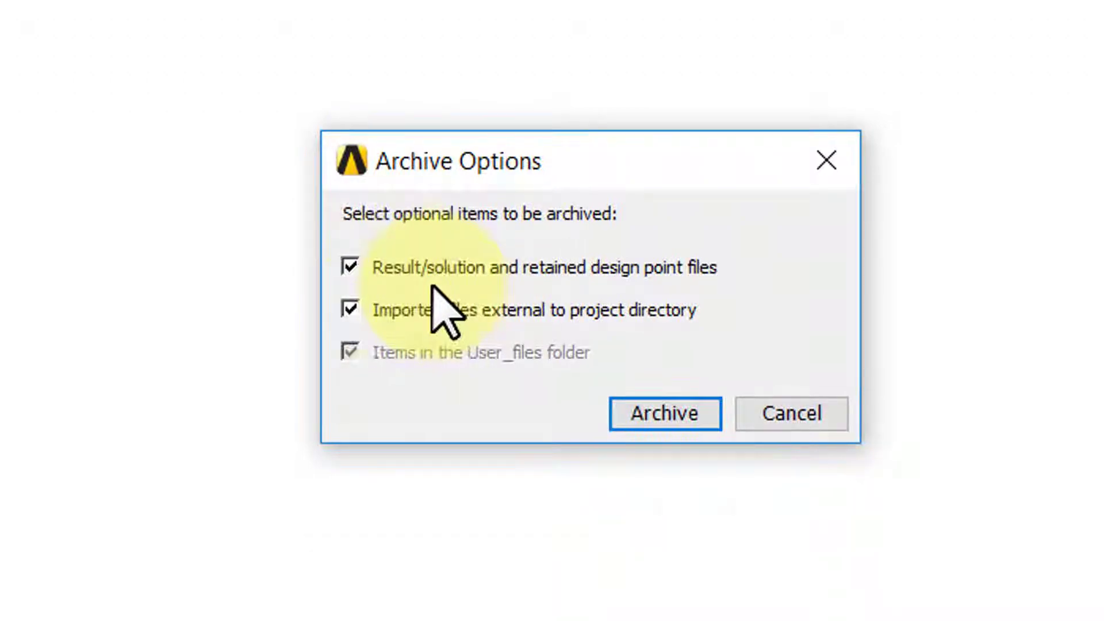
Keep result/solution files included and create the pipe_laminar.wbpz archive.
left_click(350, 267)
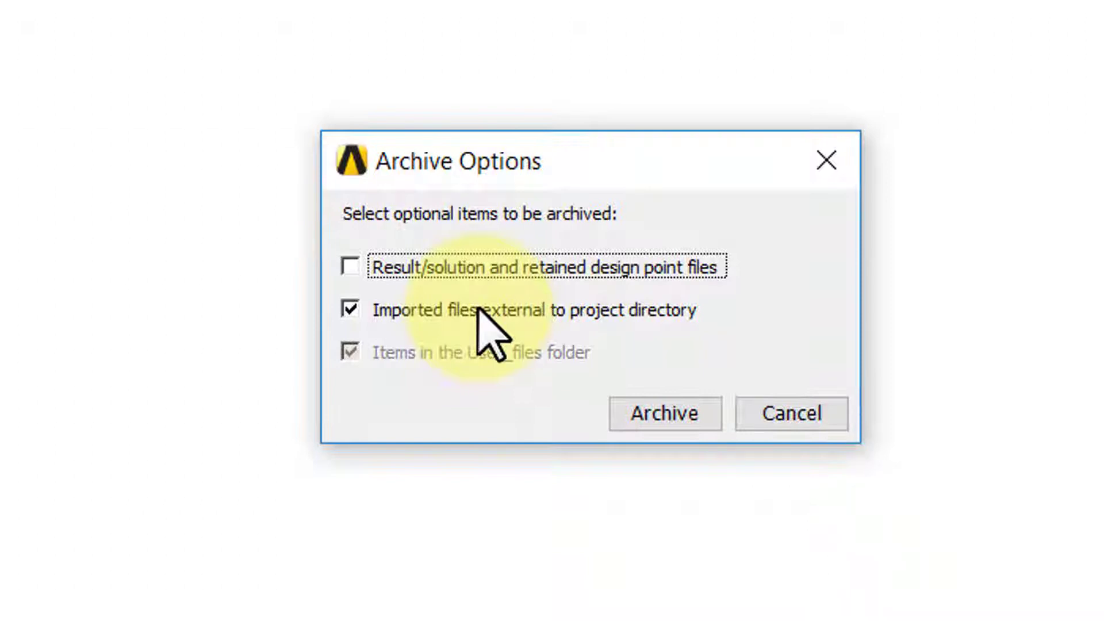
left_click(350, 267)
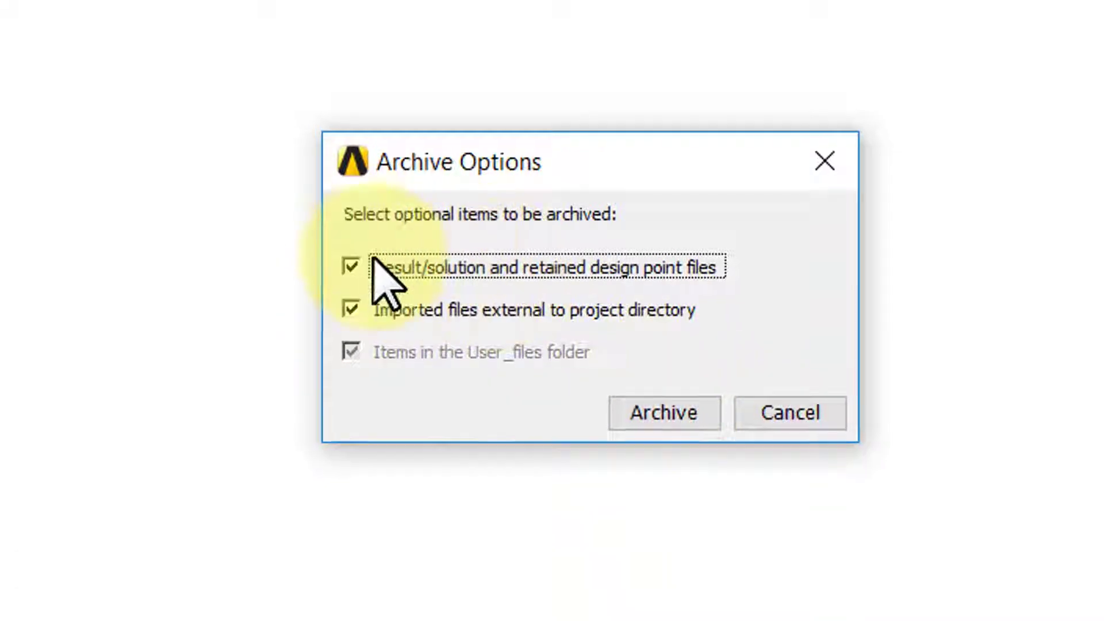
left_click(665, 413)
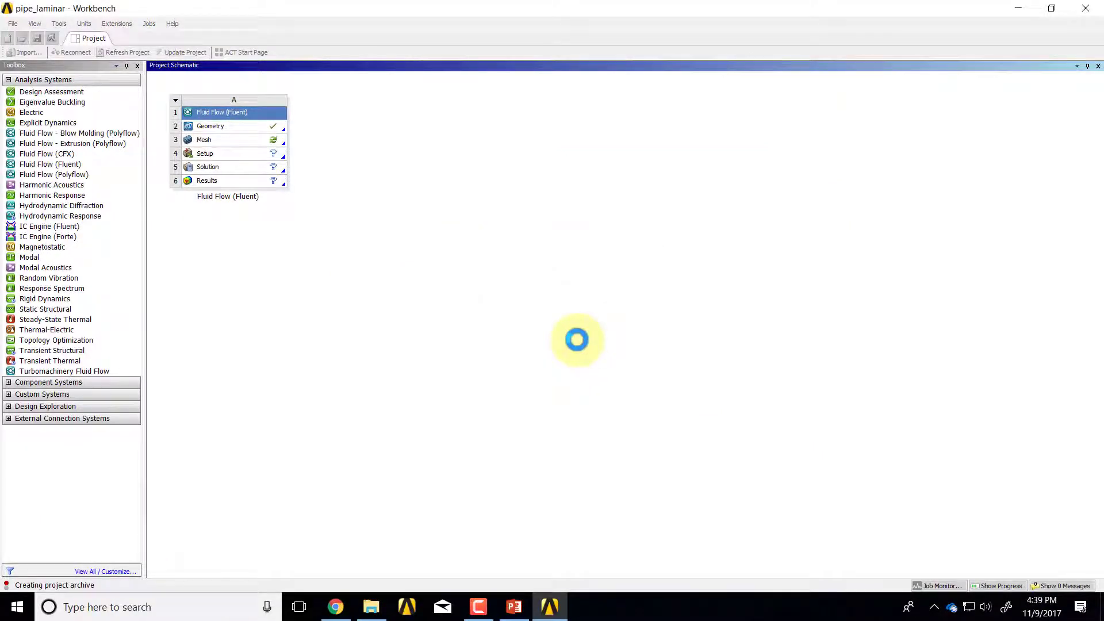
Check the updated pipe_laminar.wbpz archive in File Explorer's ANSYS Files folder.
left_click(372, 607)
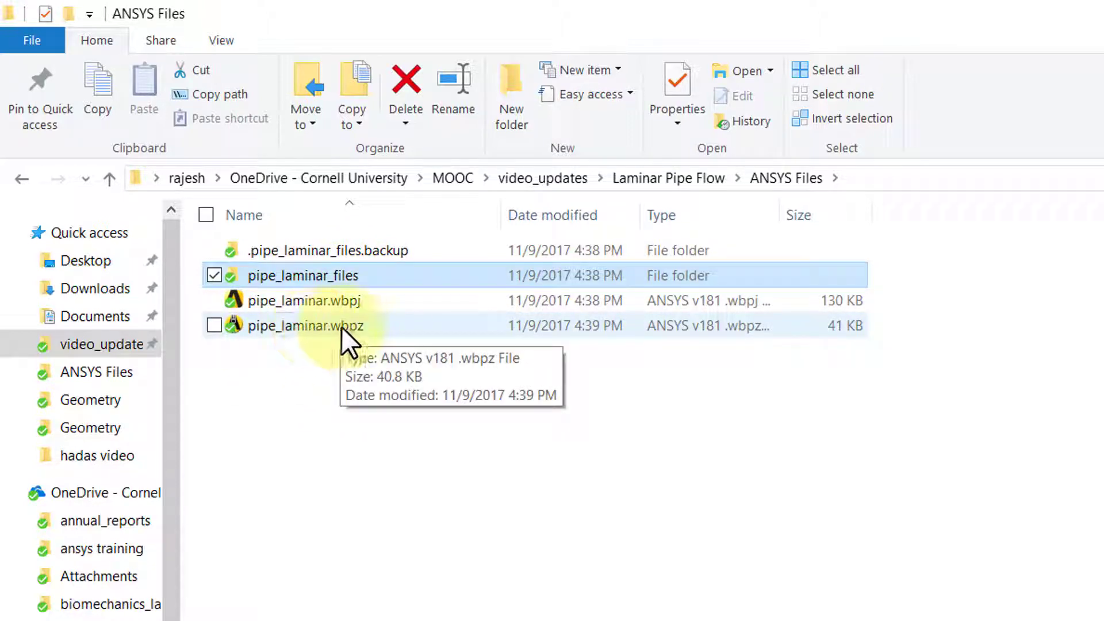
mouse_move(189, 201)
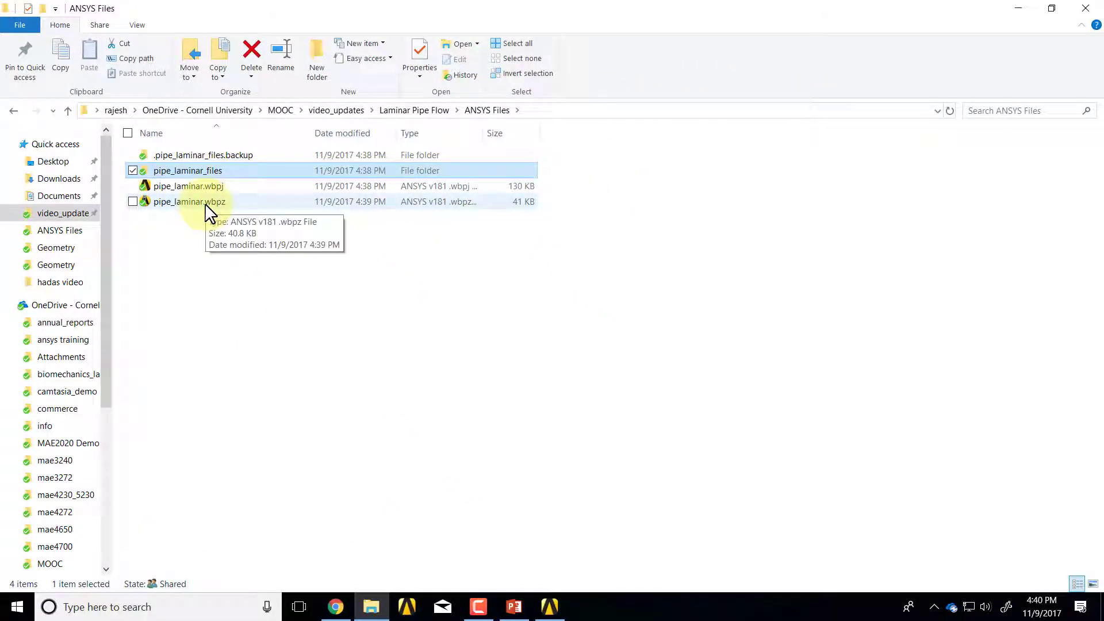
Return to Workbench and cancel Restore Archive without restoring pipe_laminar.wbpz.
left_click(549, 607)
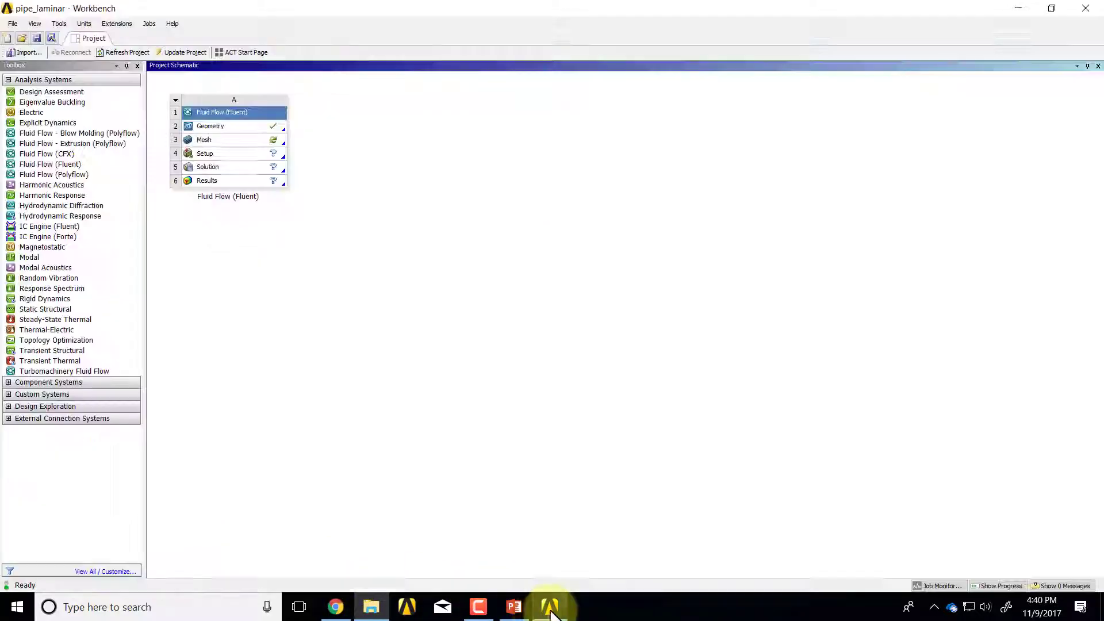
left_click(12, 24)
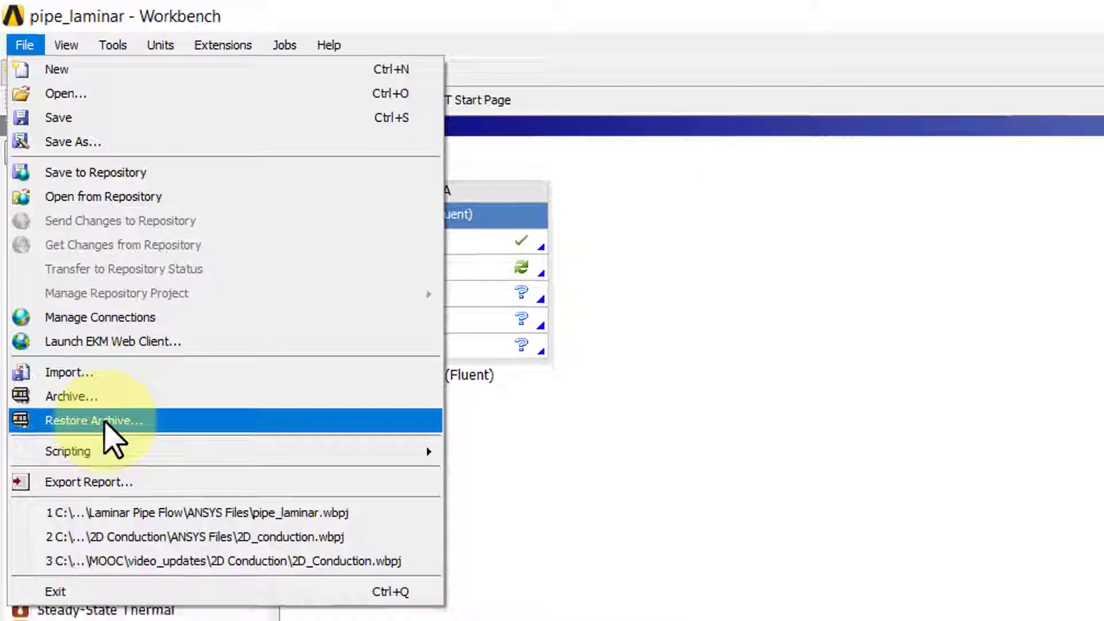
left_click(54, 220)
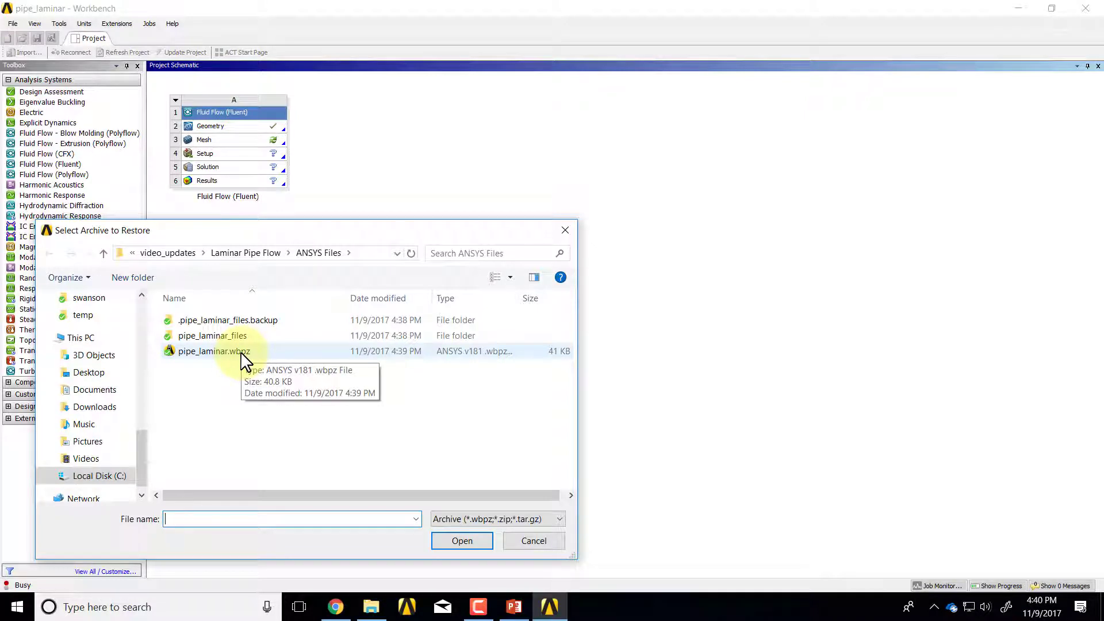
left_click(535, 542)
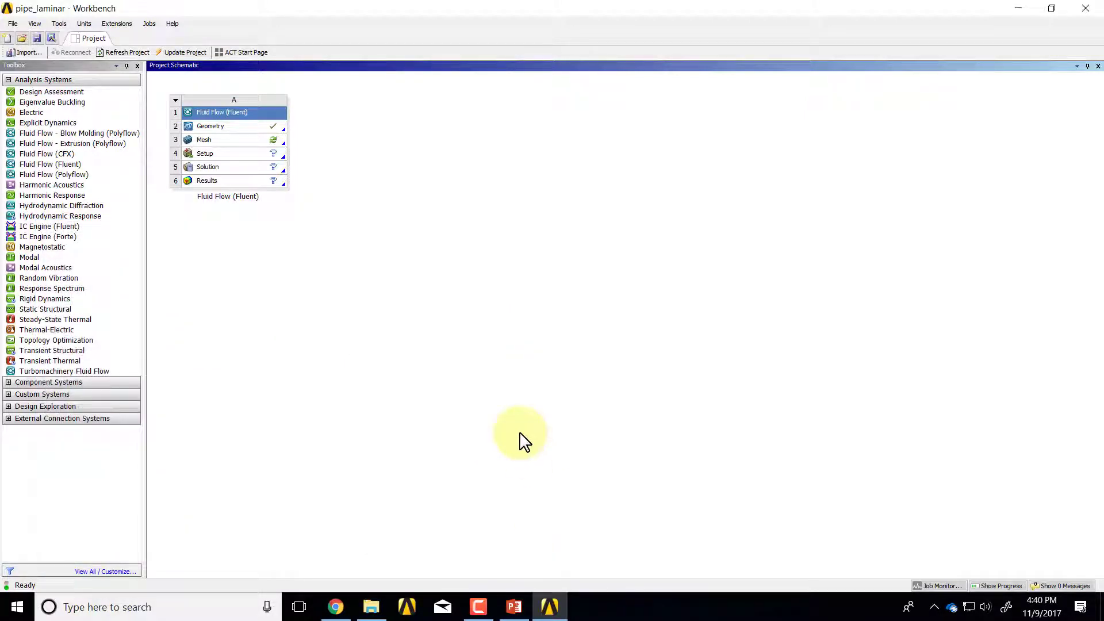